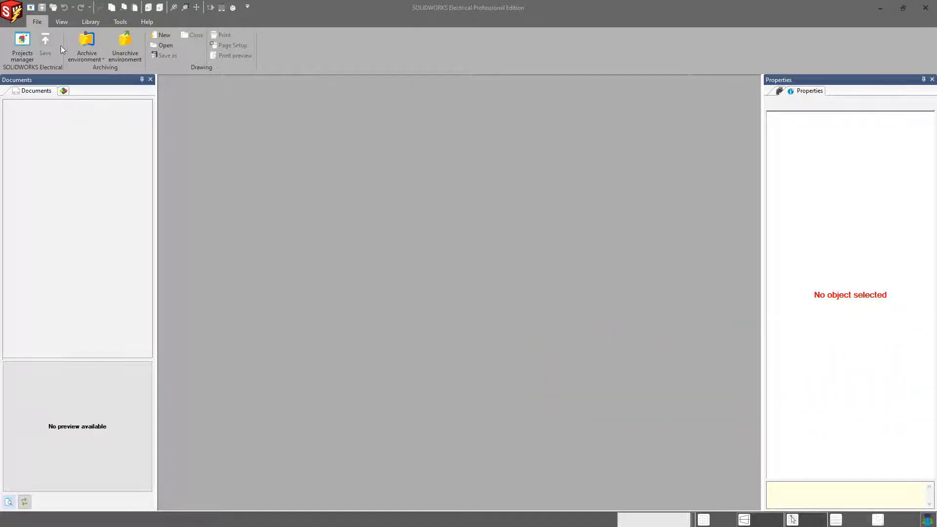
Browse the Library and Tools ribbon tabs, then bring up the Projects Manager listing recent projects.
left_click(95, 21)
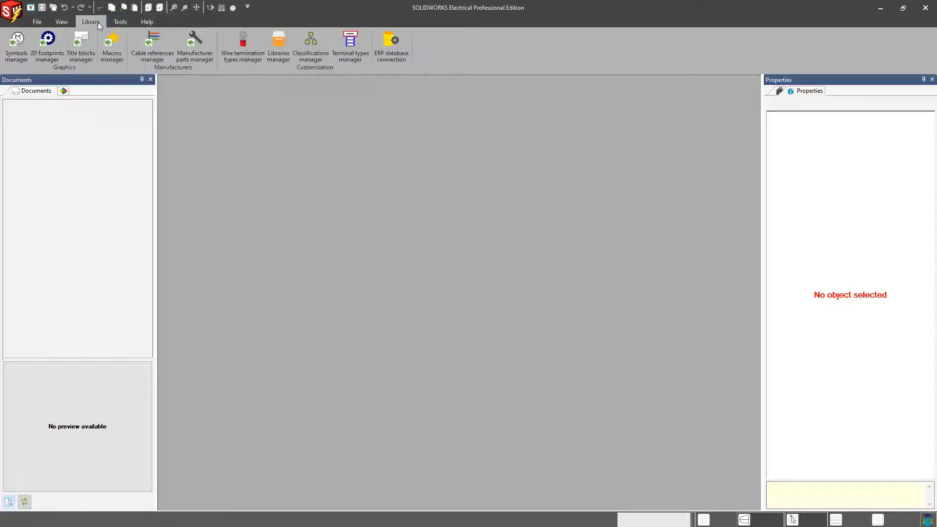
left_click(119, 22)
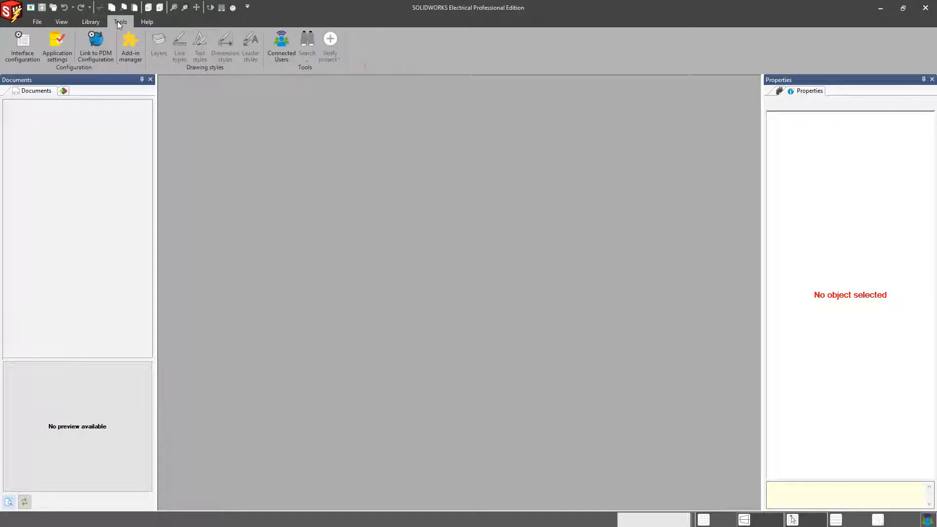
left_click(38, 22)
left_click_drag(287, 115, 285, 114)
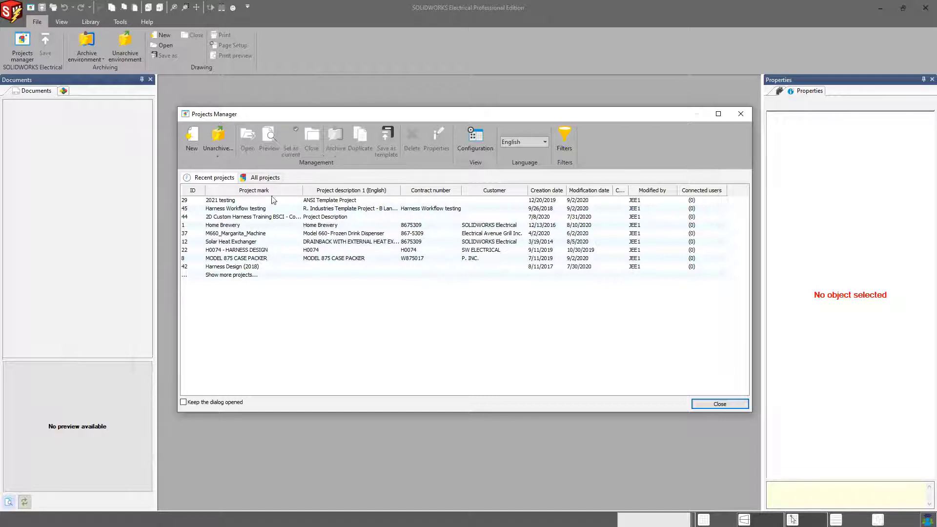
Create a new project based on the ANSI Template #1 w_Size B Sheets template.
left_click(192, 139)
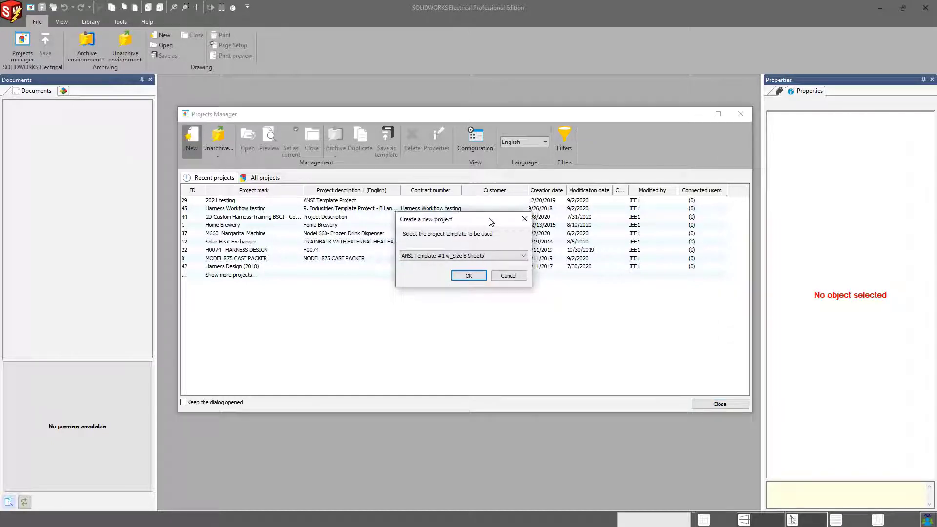
left_click(455, 262)
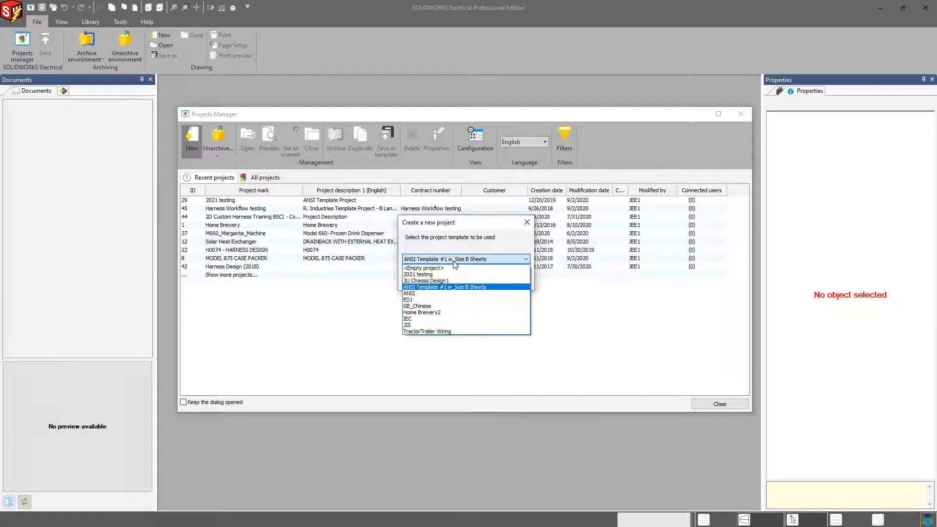
left_click(444, 287)
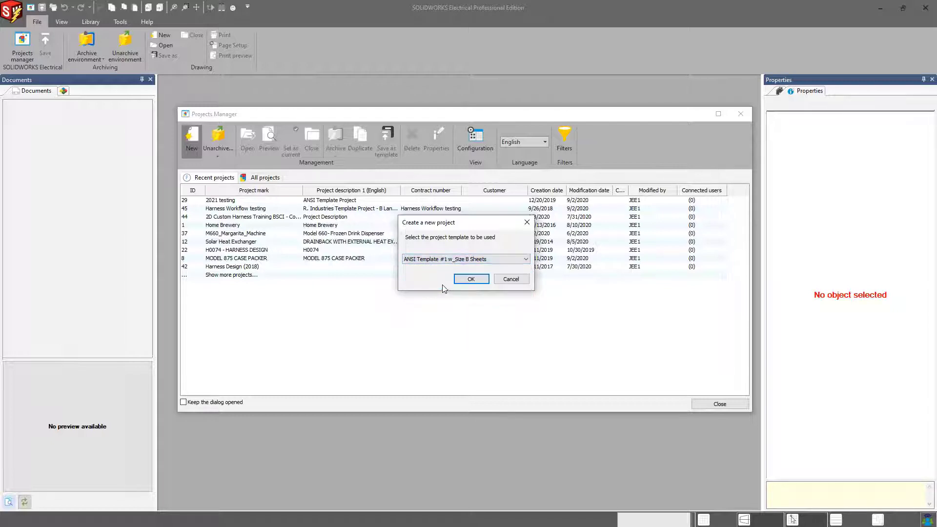
left_click(470, 279)
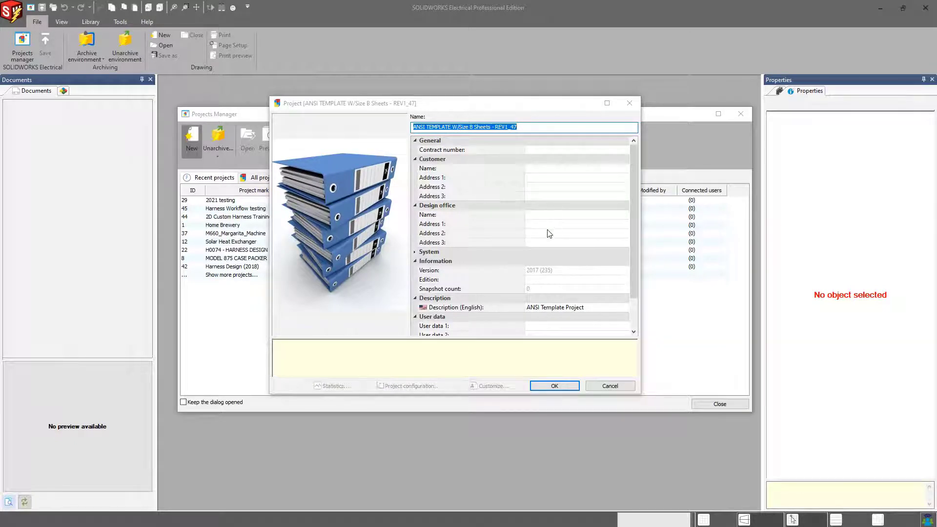
Accept the default properties to create ANSI TEMPLATE W/Size B Sheets - REV1_47.
scroll(556, 273, "down", 2)
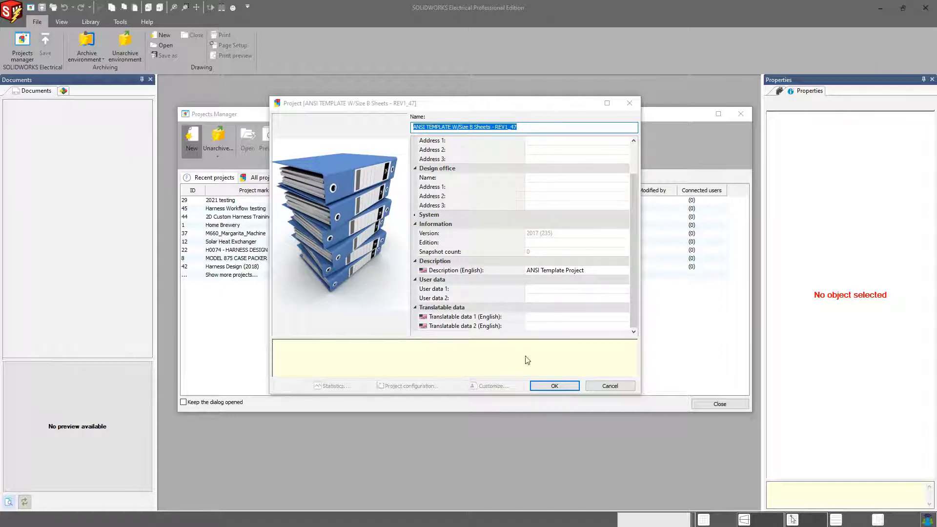
left_click(554, 385)
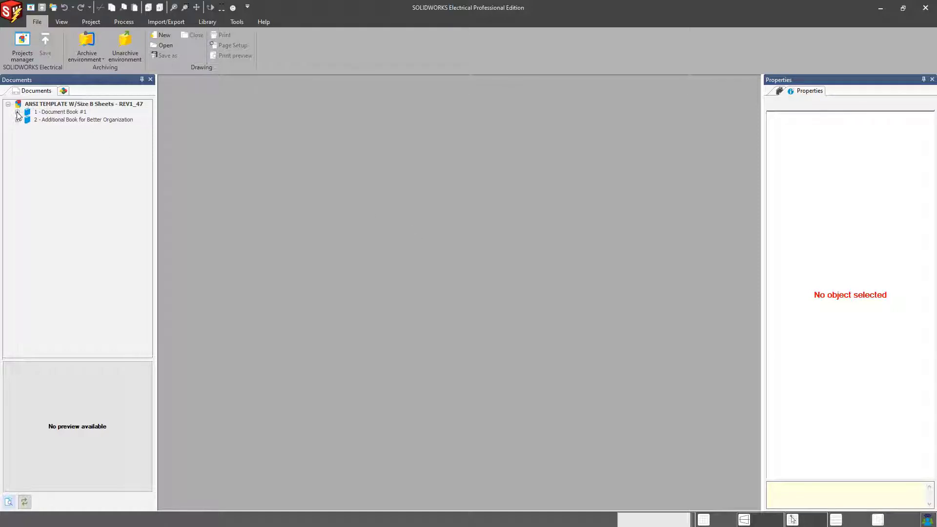
Expand Book 1 and Book 2 in the Documents tree.
left_click(18, 112)
left_click(17, 167)
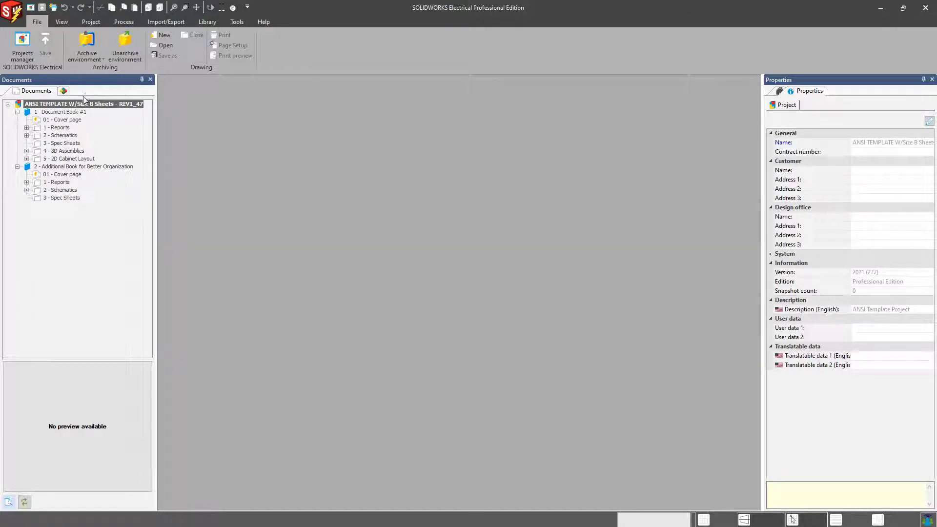
Browse the Project, Process and Import/Export tabs, then open the project's Properties dialog.
left_click(95, 23)
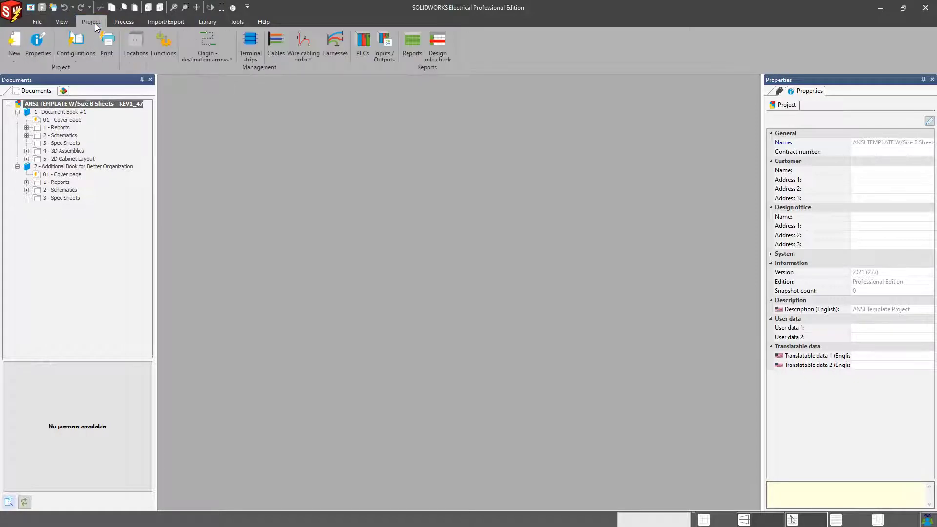
left_click(121, 20)
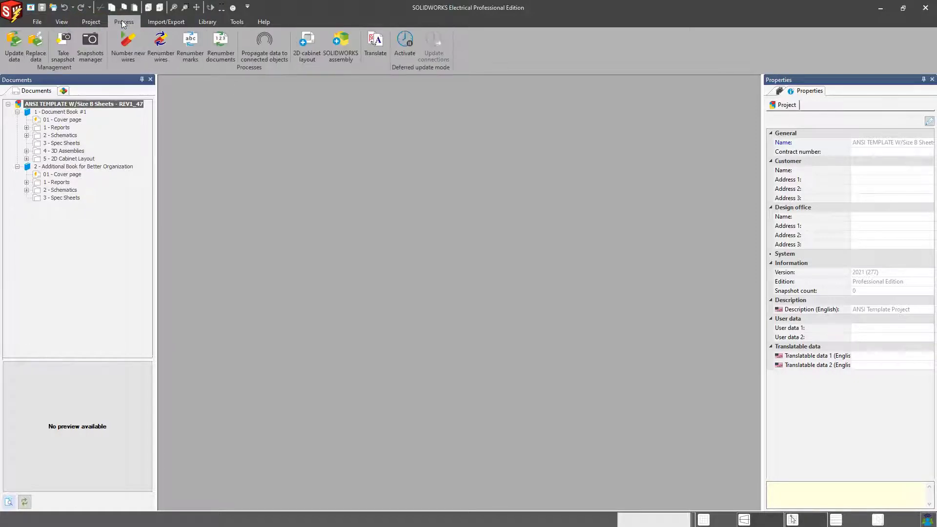
left_click(172, 22)
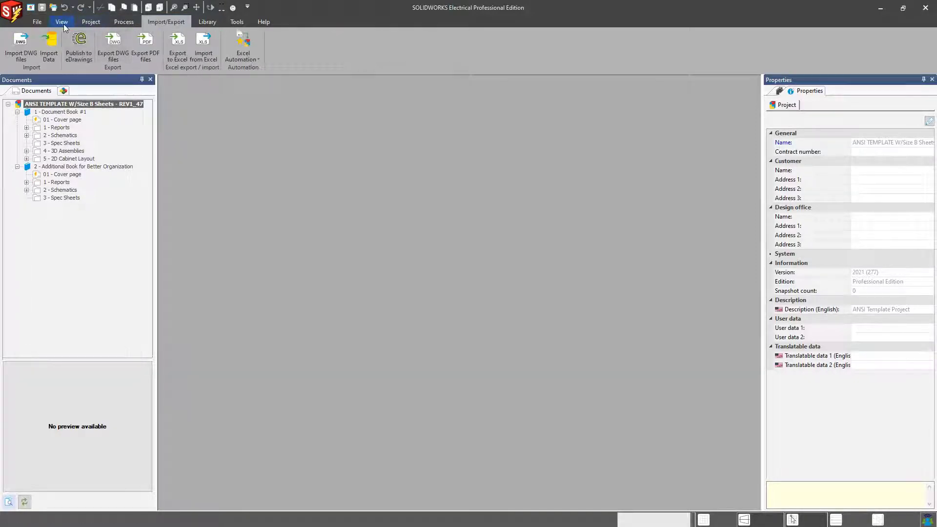
left_click(84, 21)
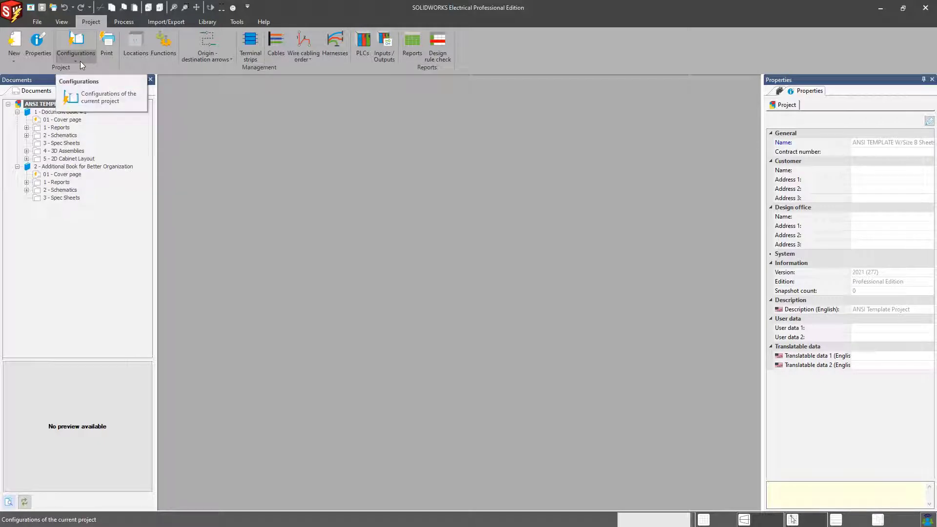
left_click(13, 57)
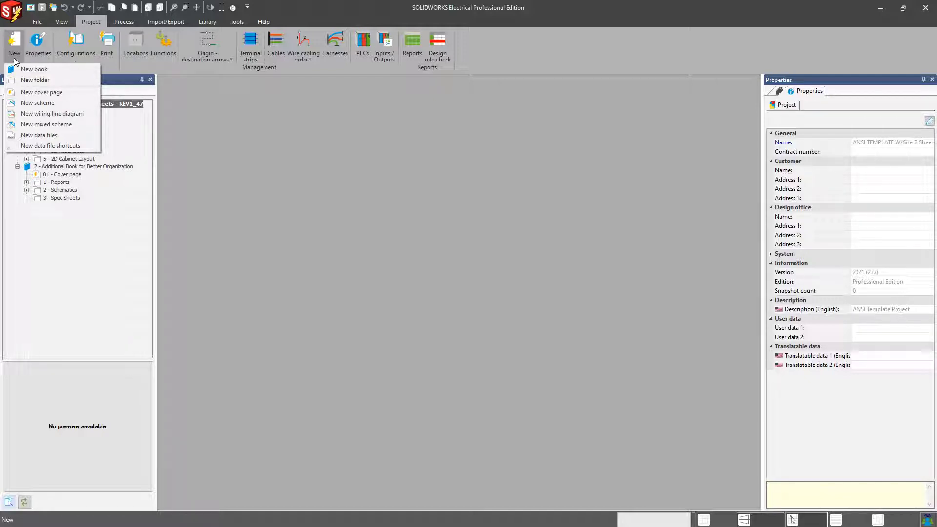
left_click(42, 45)
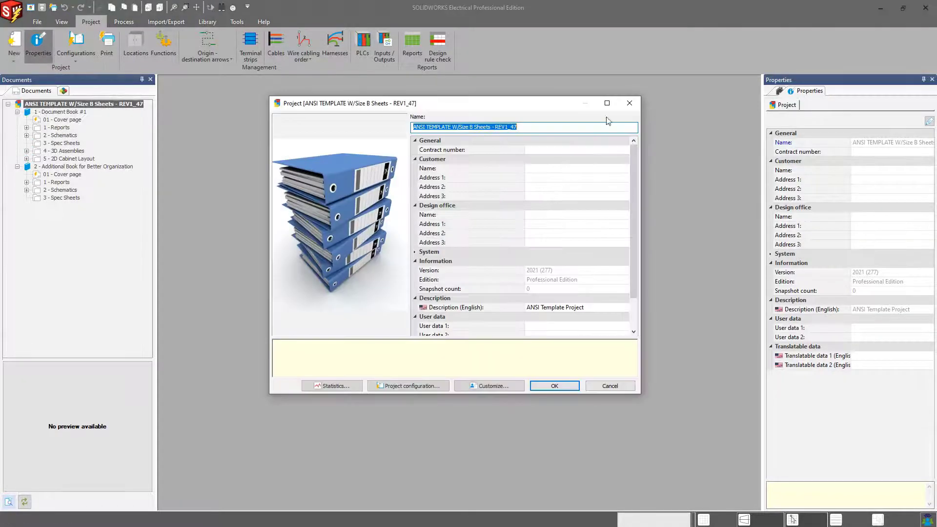
Close Project properties unchanged, select the 1 - Reports folder, and list the configuration types.
left_click(630, 102)
left_click(57, 127)
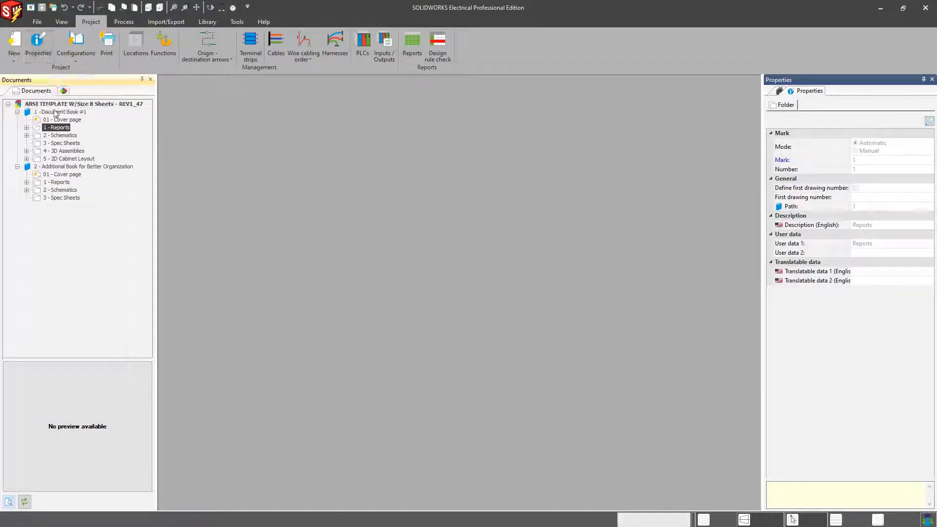
left_click(70, 52)
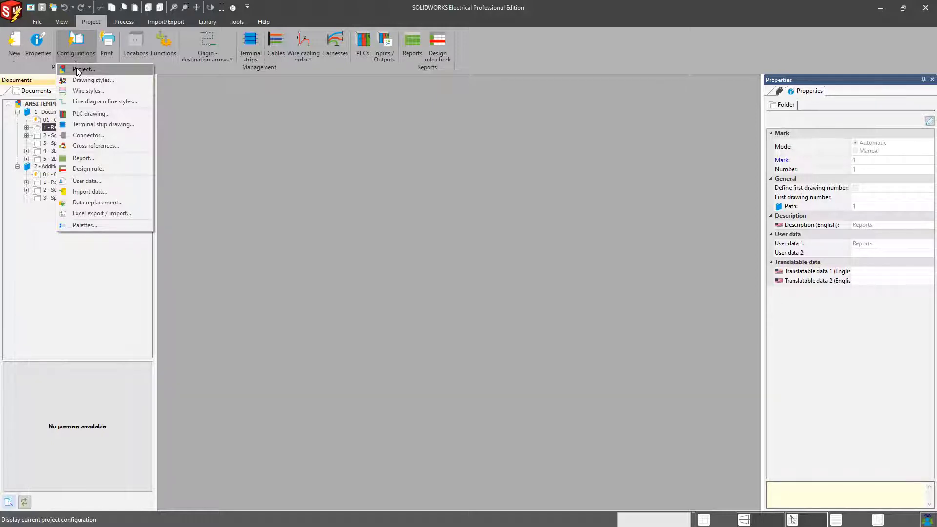
In Project configuration, leave the second language empty, keep Imperial units, and edit the PLC address formula.
left_click(78, 69)
left_click_drag(355, 60, 333, 90)
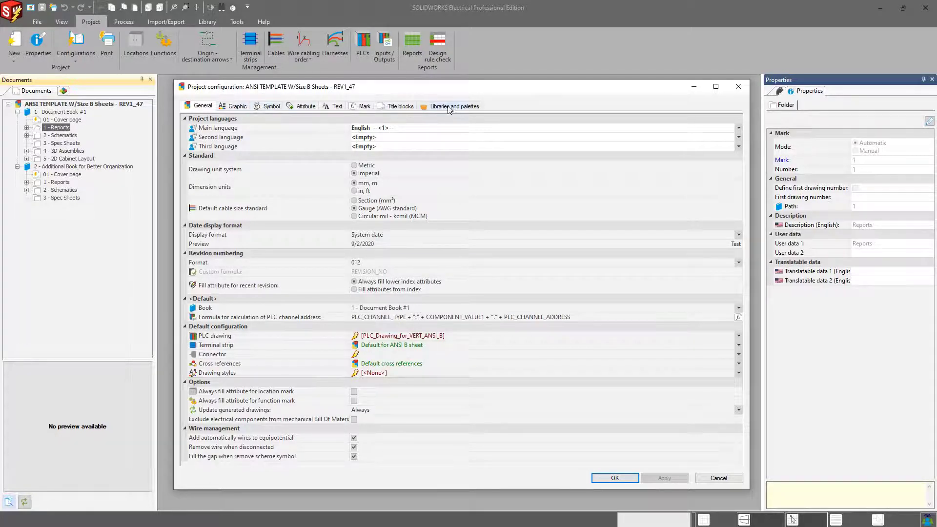
mouse_move(367, 132)
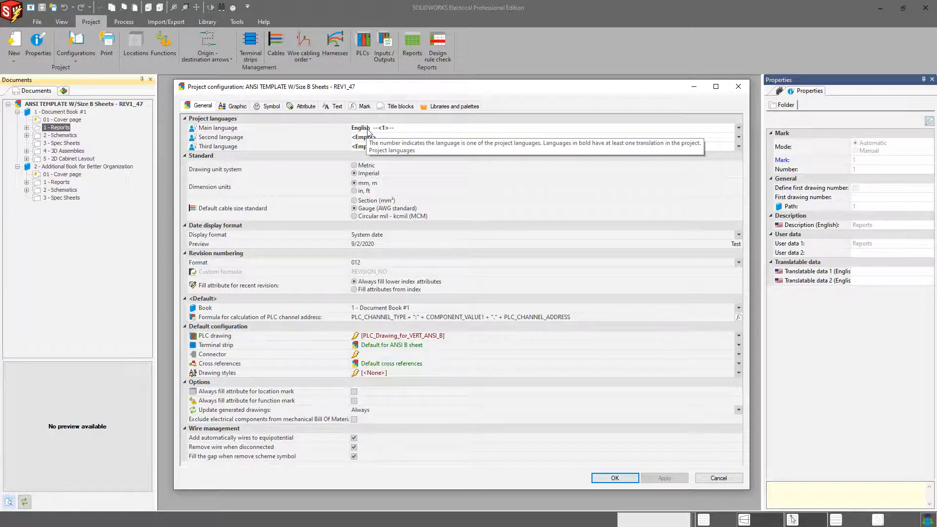
left_click(367, 138)
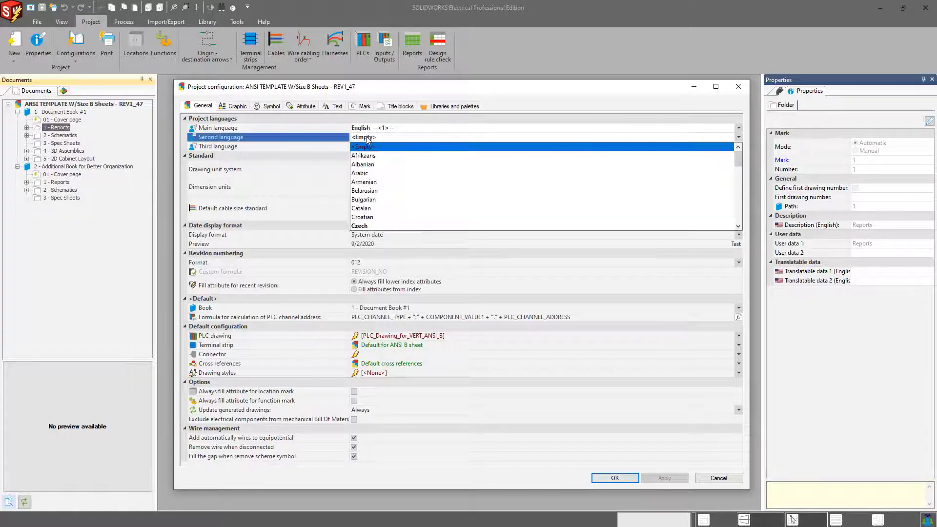
scroll(371, 176, "down", 2)
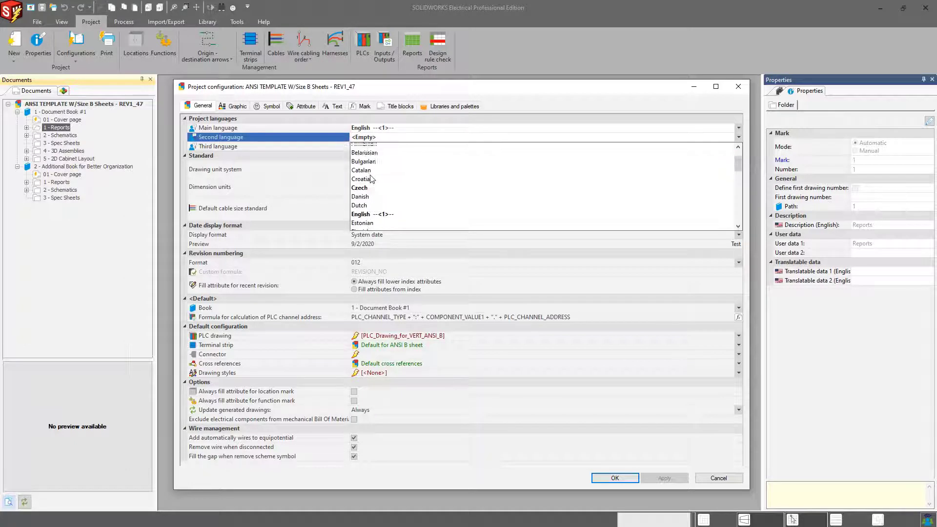
scroll(364, 173, "up", 2)
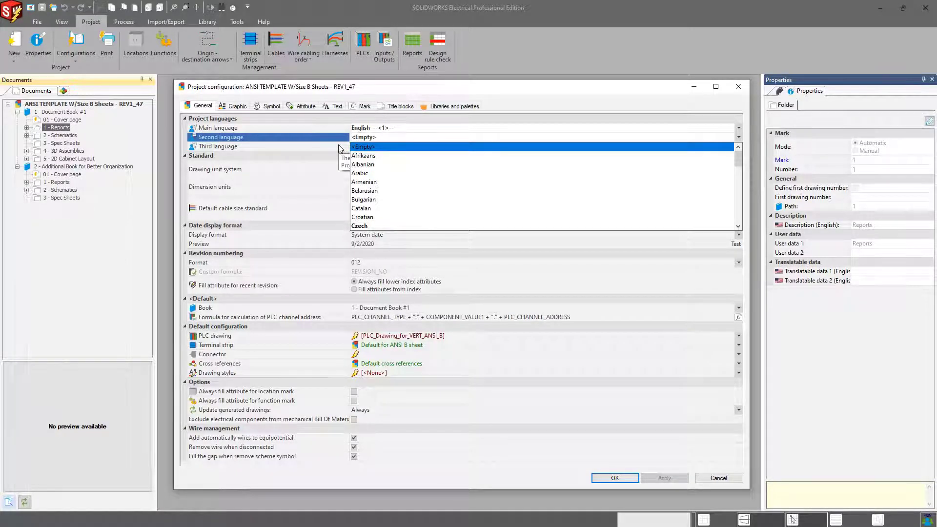
left_click(334, 159)
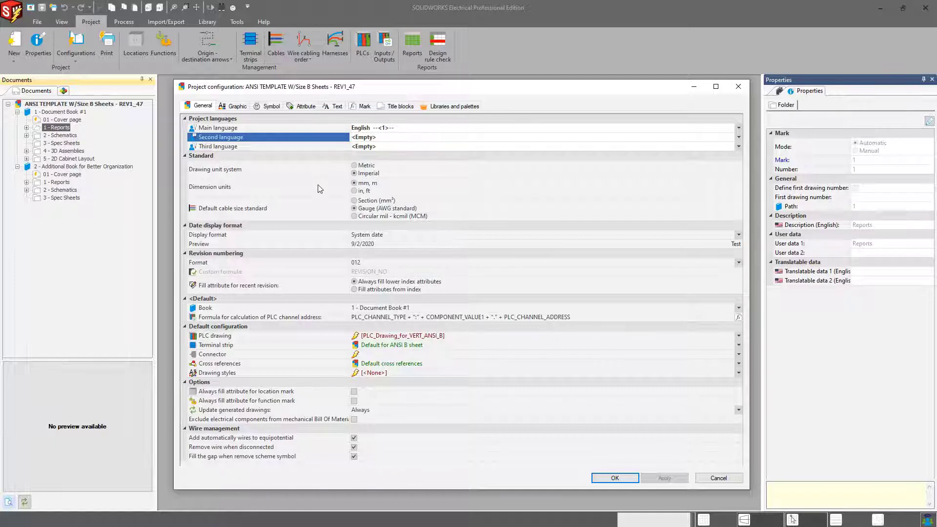
left_click(359, 173)
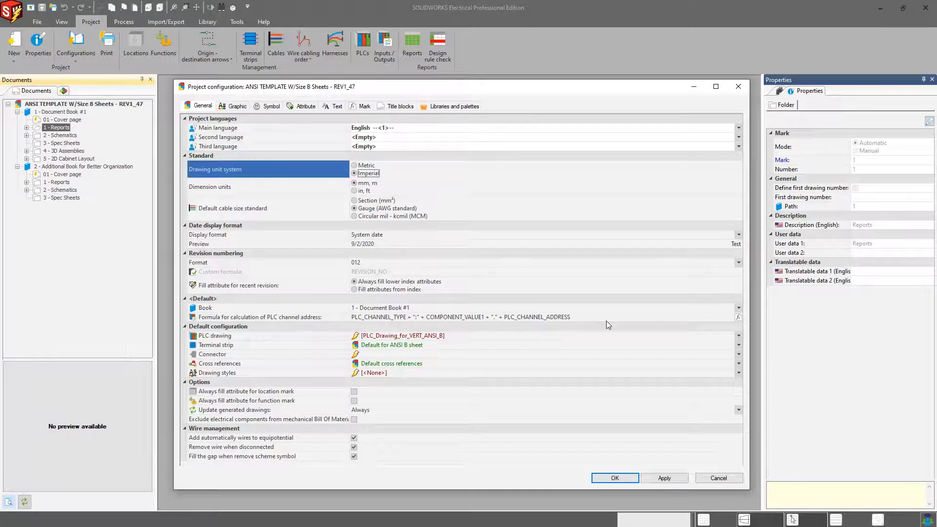
left_click(738, 317)
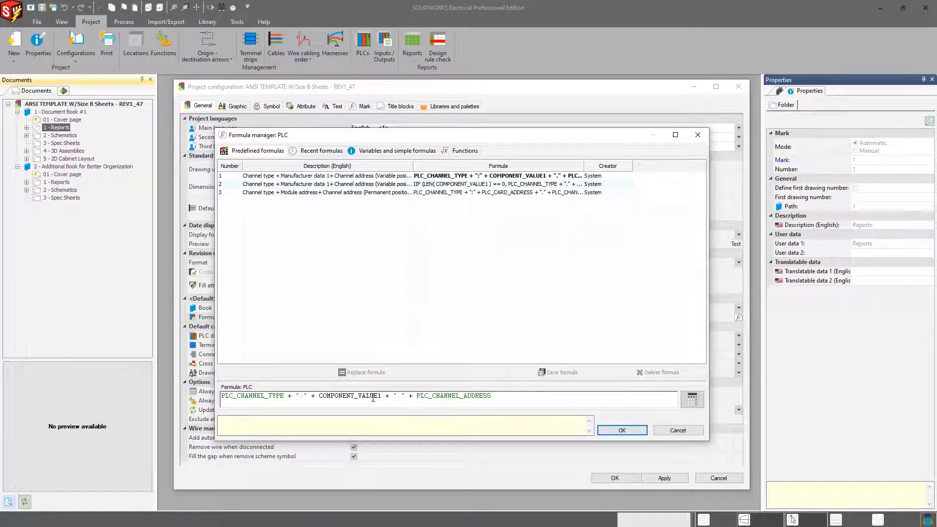
Inspect the PLC channel address formula and close the Formula manager without changes.
triple_click(461, 393)
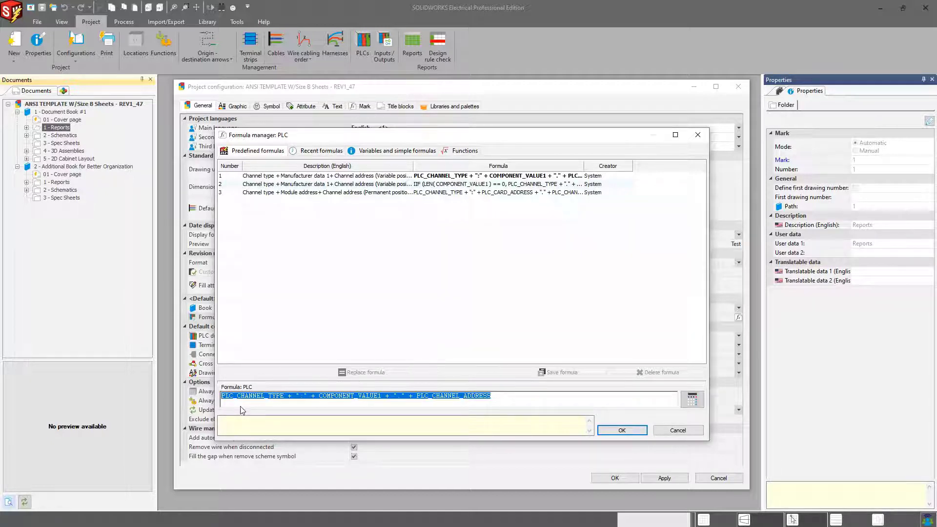
left_click_drag(305, 139, 316, 126)
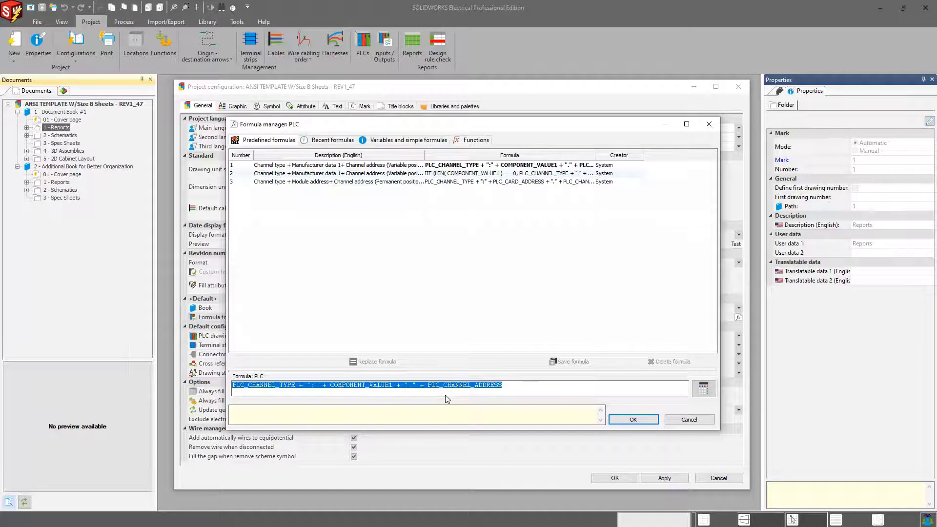
left_click(689, 420)
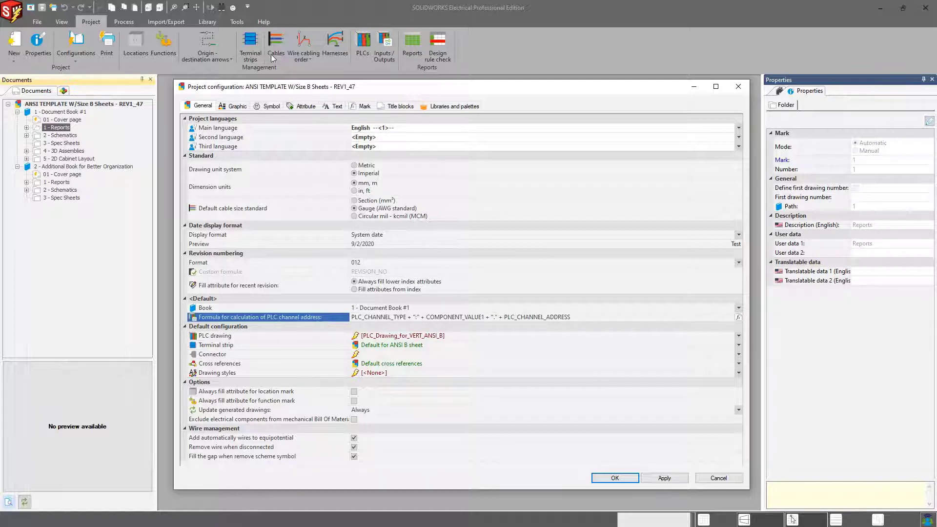
Show the Graphic settings and widen the Line type column to read the CONTINUOUS line styles.
left_click(237, 105)
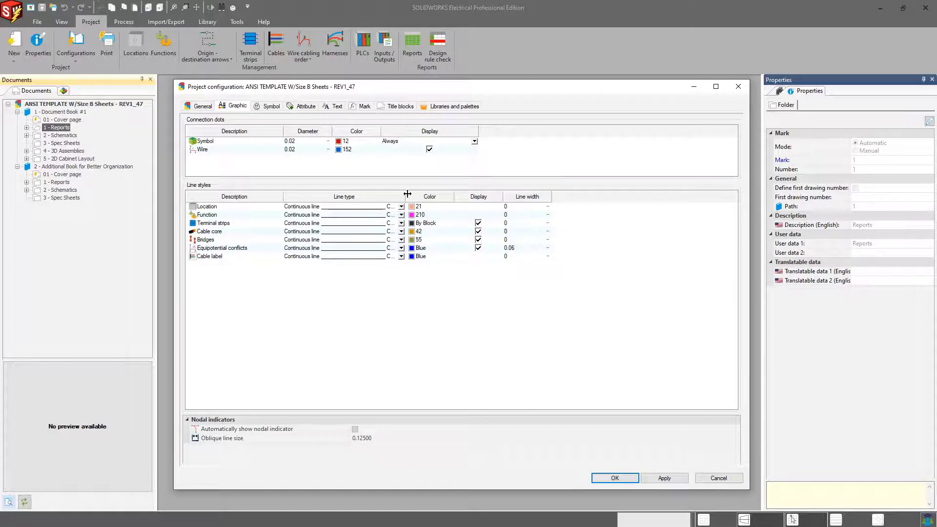
left_click_drag(405, 196, 443, 196)
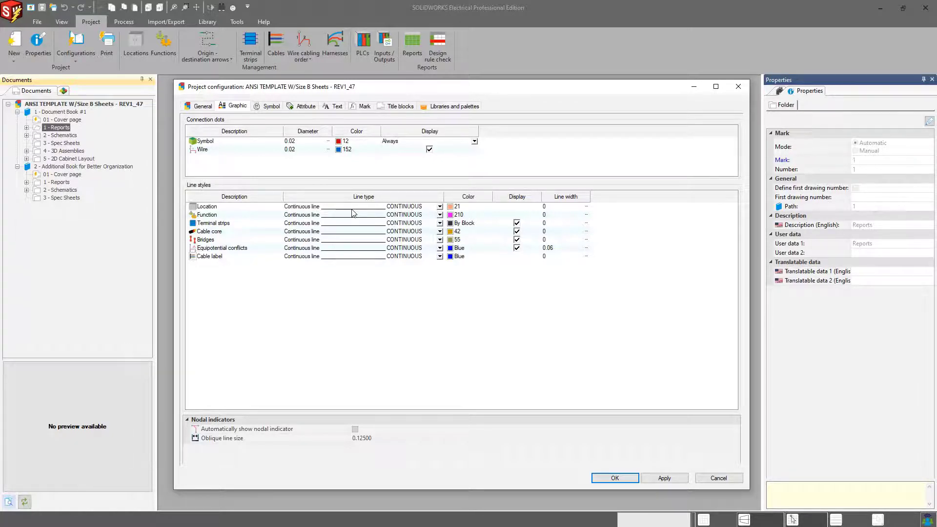
View the Symbol label settings, then the Attribute tab with its empty attribute list.
left_click(270, 107)
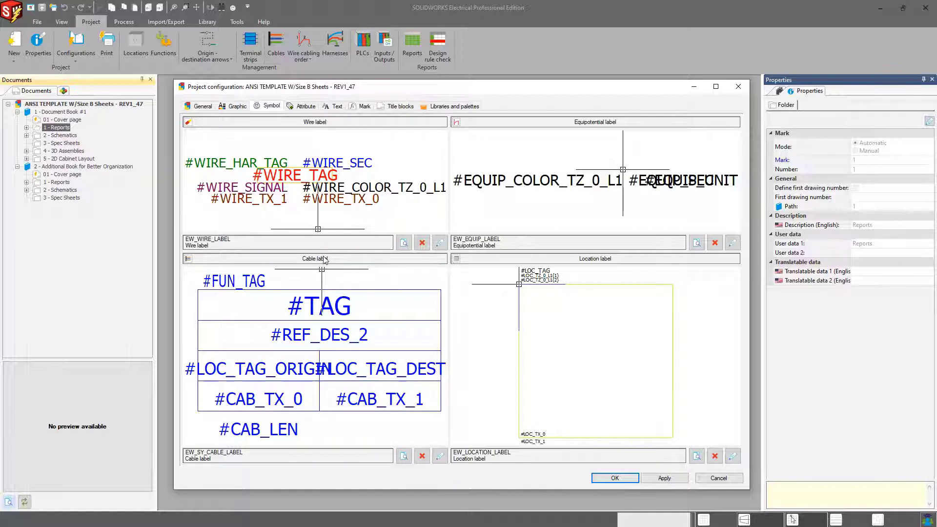
left_click(303, 107)
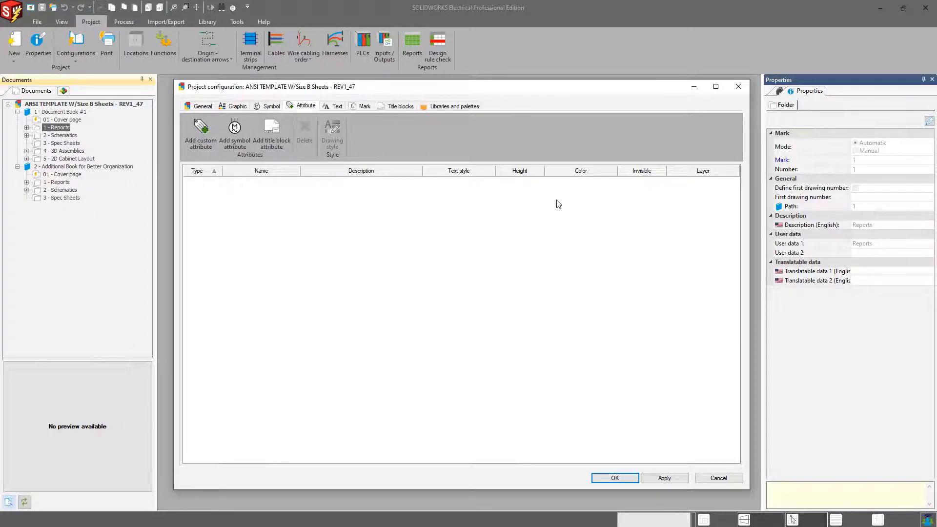
Review the Origin - destination text formula unchanged, then show the Mark settings (BOOK_ORDERNO, ROW_ORDERNO).
left_click(335, 106)
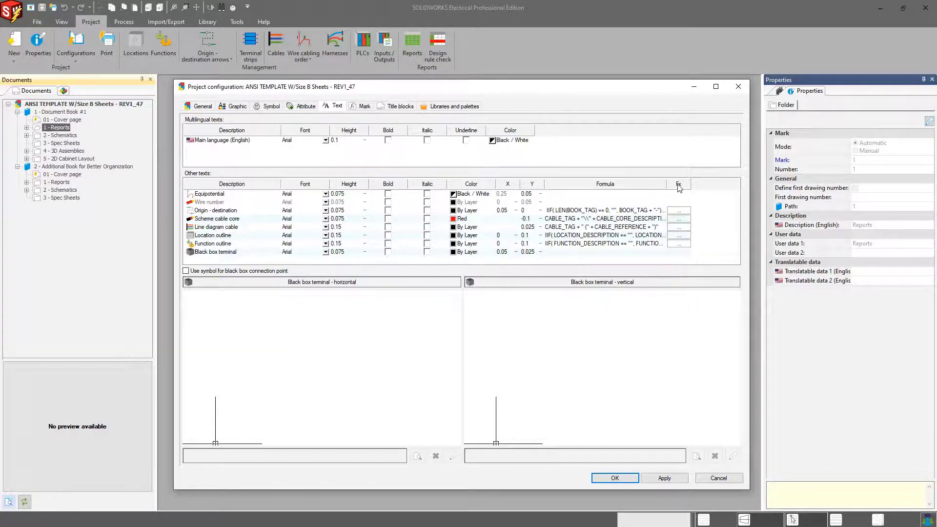
left_click(679, 210)
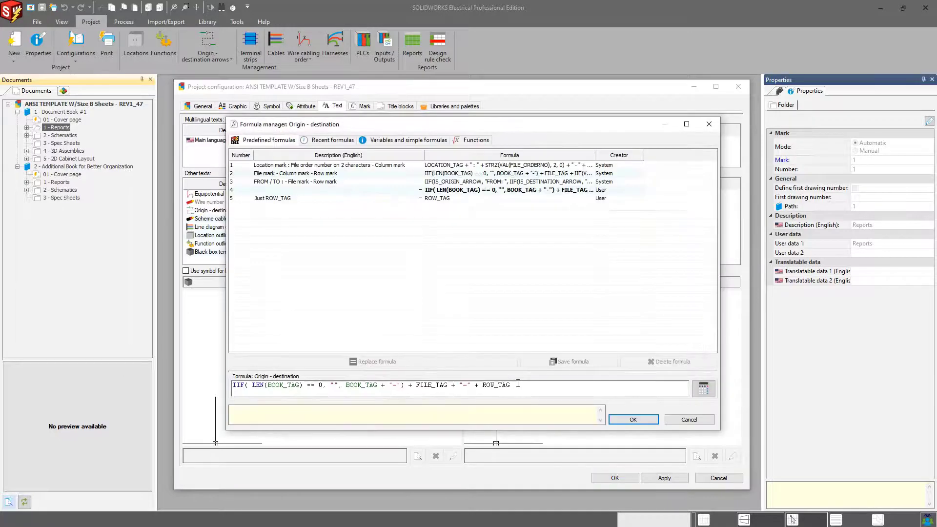
left_click(708, 124)
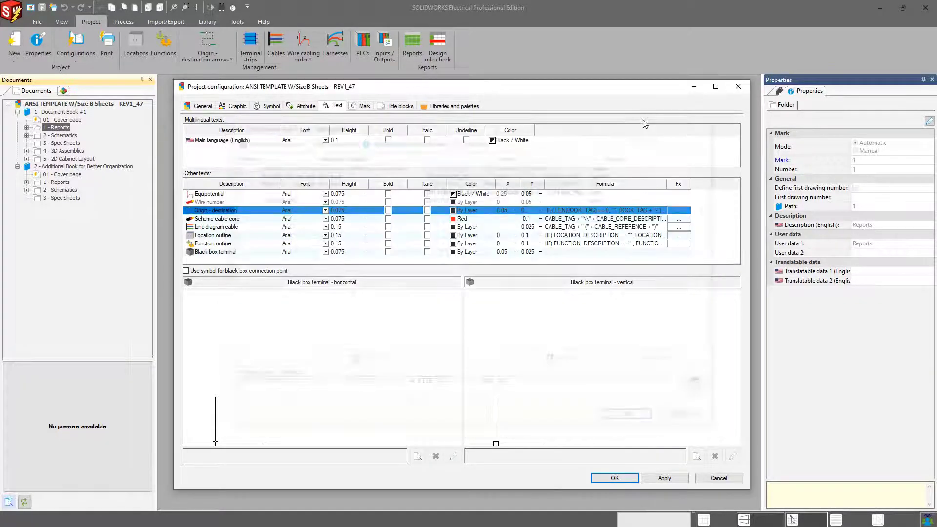
left_click(361, 106)
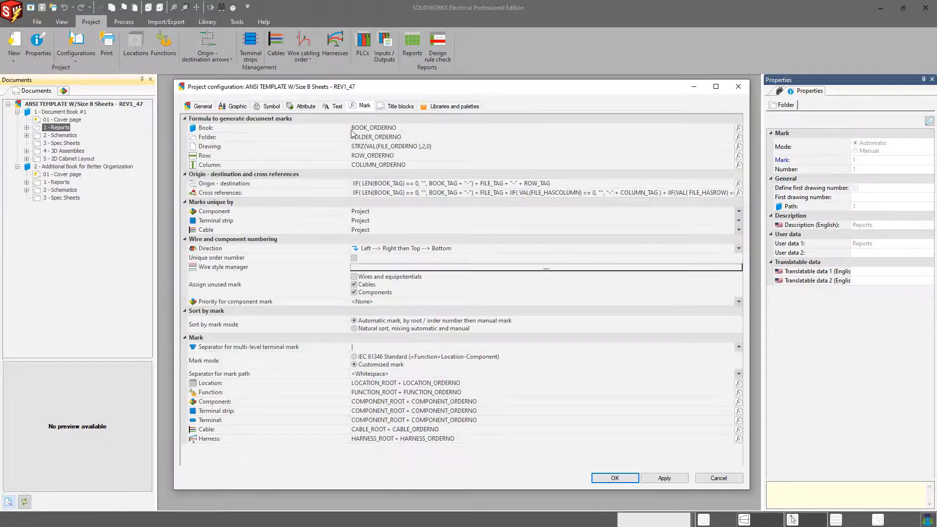
left_click_drag(387, 92, 382, 92)
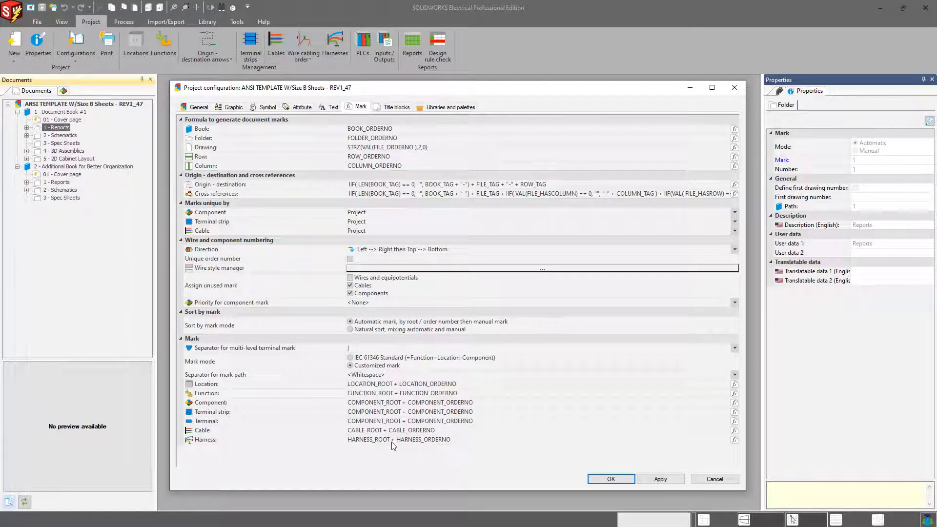
Replace ANSI B - REV A with the JEE1 Default title block for Scheme drawings.
left_click(392, 106)
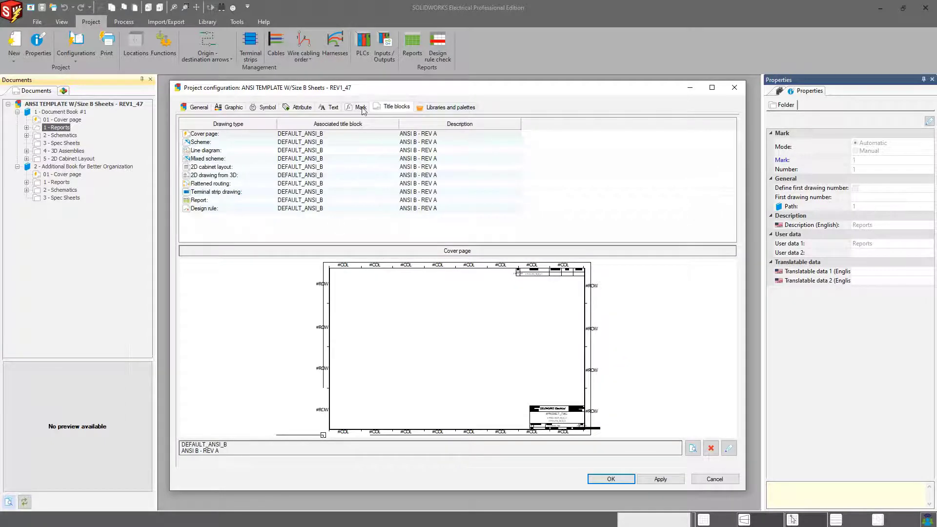
left_click(407, 142)
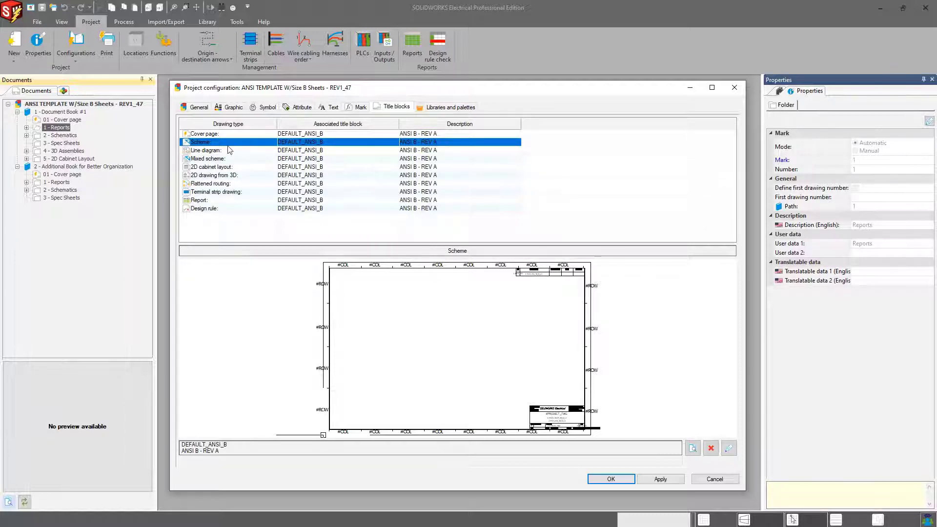
left_click(693, 448)
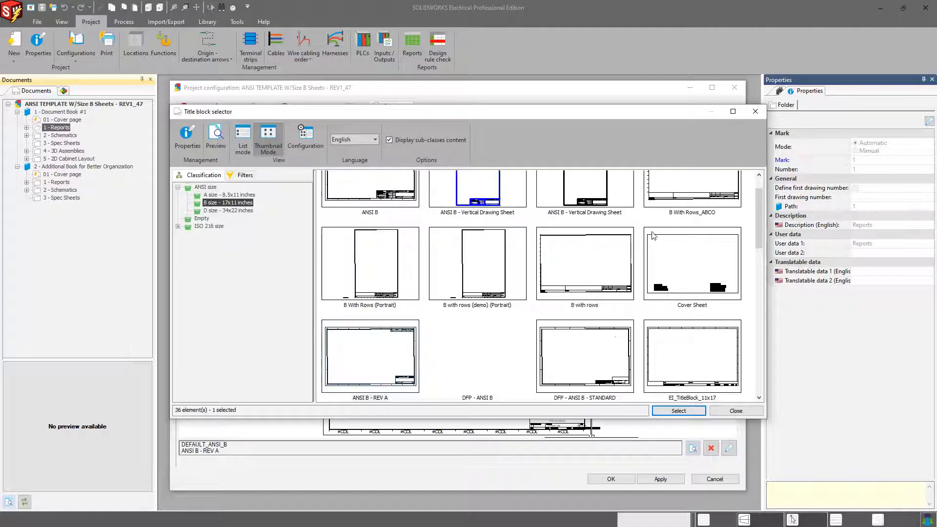
scroll(585, 258, "down", 4)
scroll(427, 244, "down", 2)
scroll(606, 294, "down", 3)
scroll(675, 242, "up", 3)
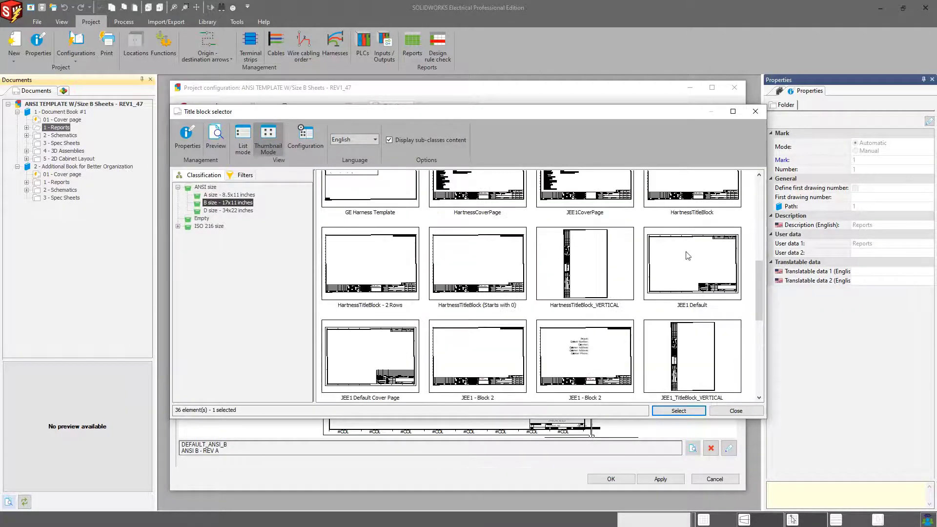
double_click(688, 255)
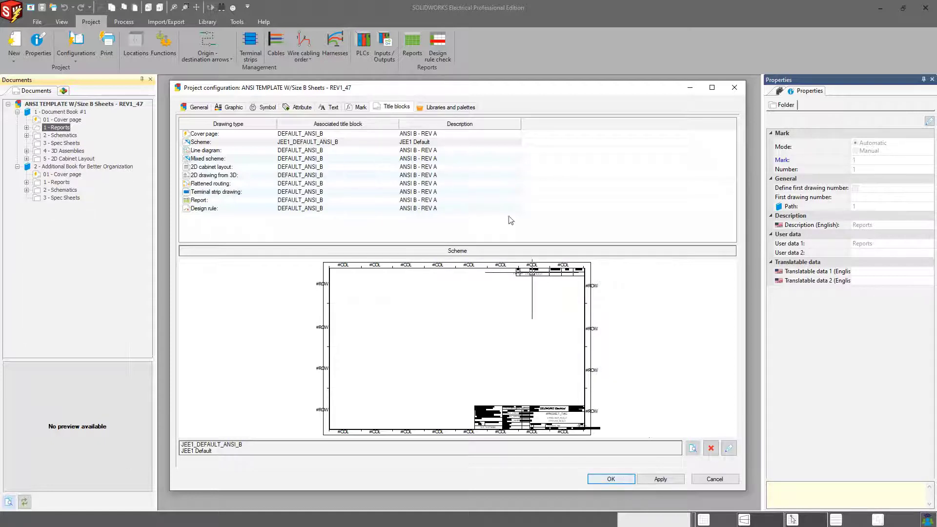
Uncheck the ABCO, 2D_GENERIC, 2D_PART and ANSI libraries under Used and apply.
left_click(440, 108)
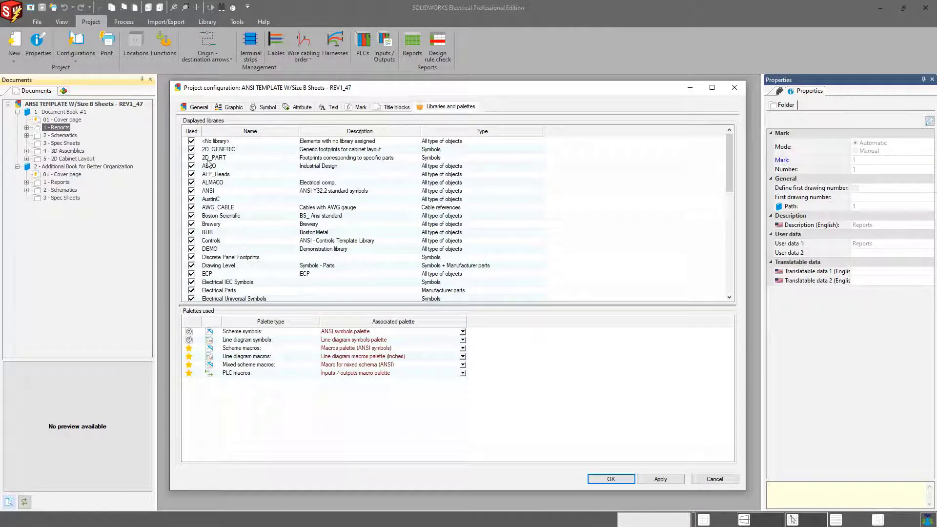
scroll(244, 204, "down", 5)
scroll(244, 204, "down", 6)
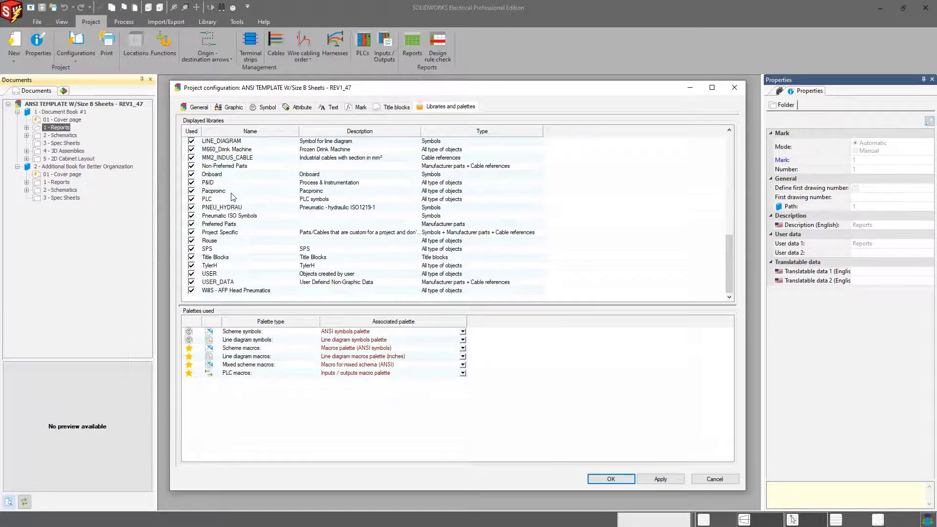
scroll(234, 195, "up", 11)
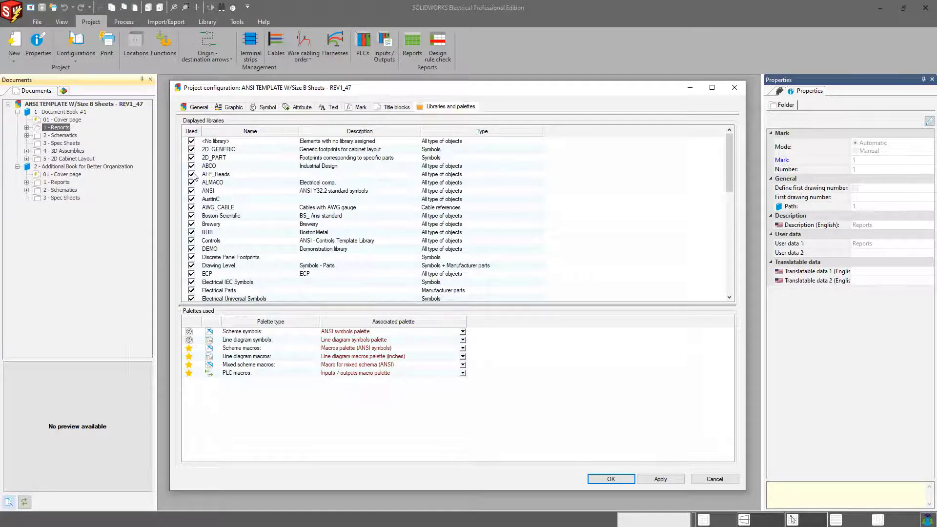
left_click_drag(191, 166, 191, 151)
left_click(191, 149)
left_click(191, 157)
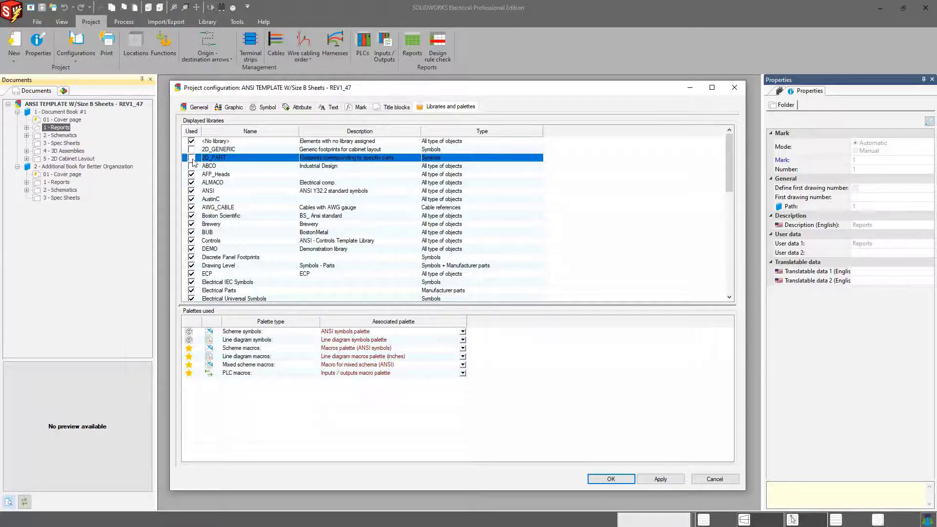
left_click(191, 191)
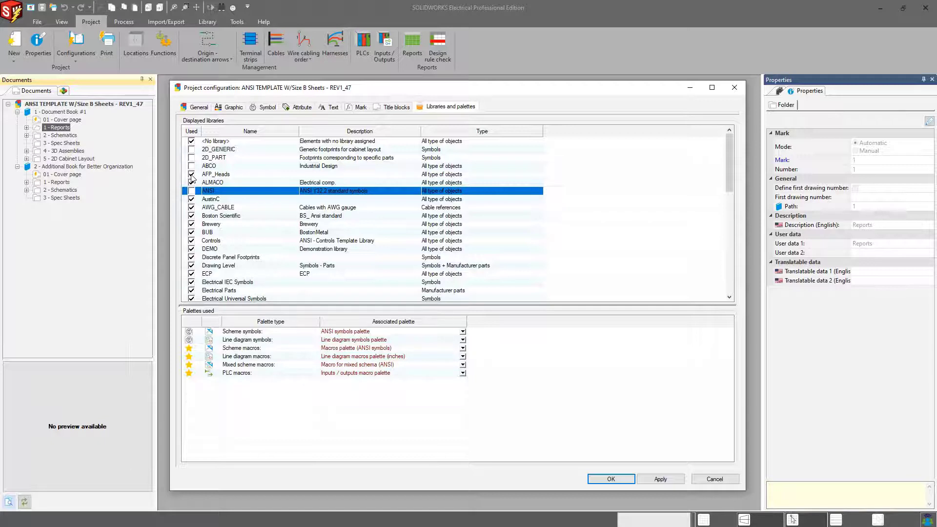
left_click(661, 479)
left_click(713, 480)
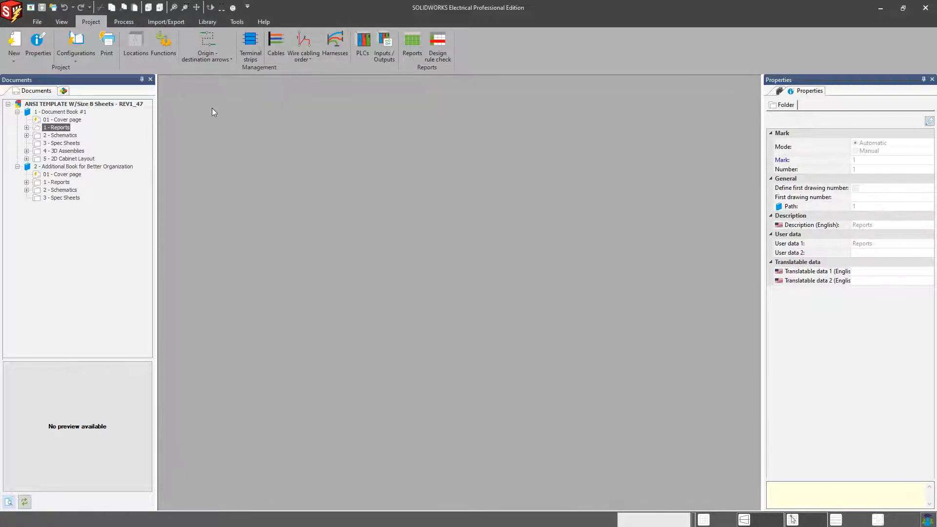
left_click(76, 60)
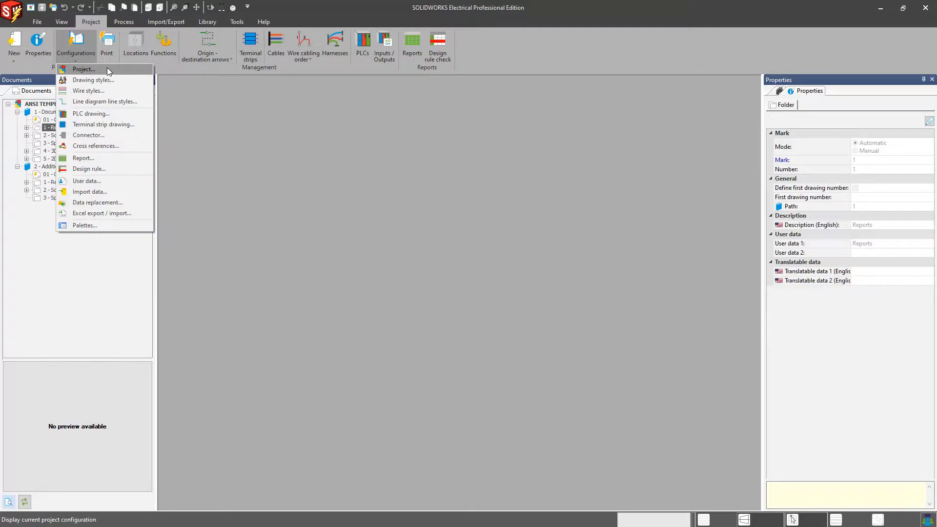
Expand Document Book #1's 1 - Reports, 2 - Schematics and 4 - 3D Assemblies folders.
left_click(107, 69)
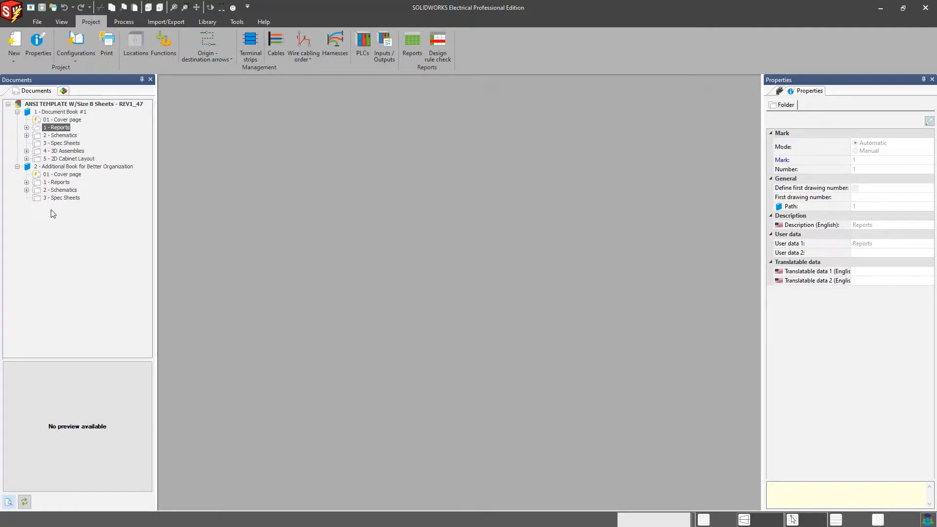
left_click(27, 127)
left_click(27, 144)
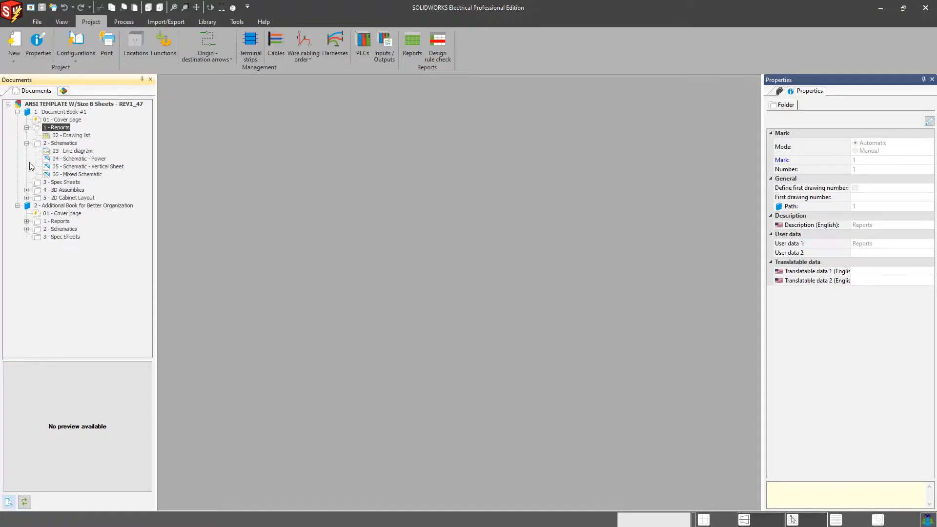
left_click(27, 190)
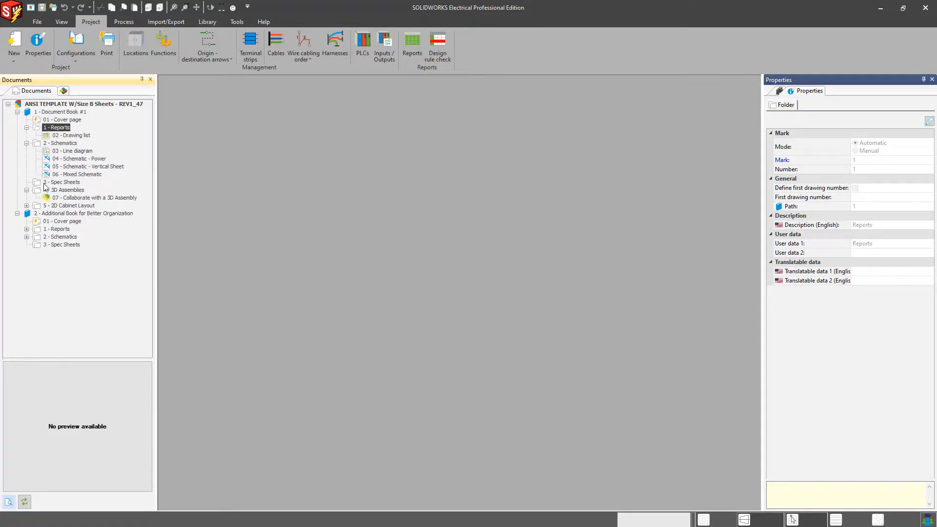
left_click(51, 213)
Delete book 2 - Additional Book for Better Organization and confirm.
right_click(50, 215)
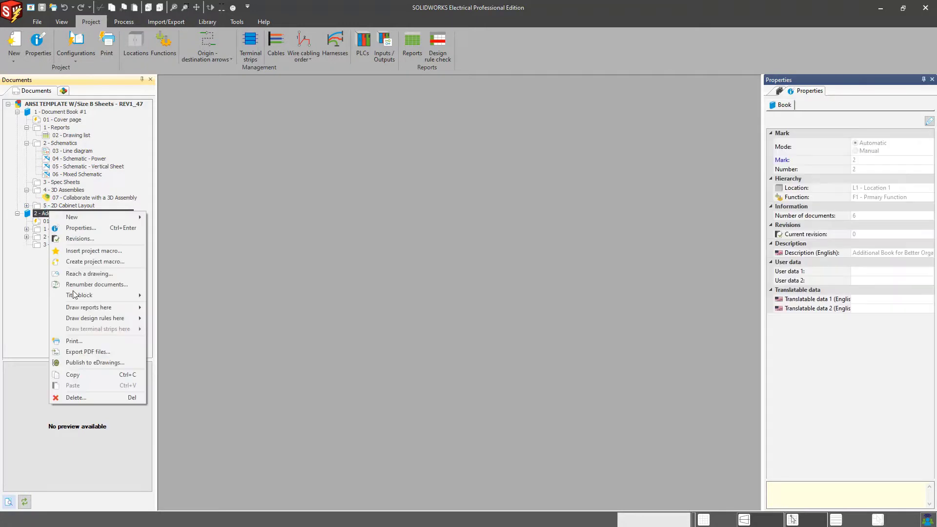
left_click(83, 397)
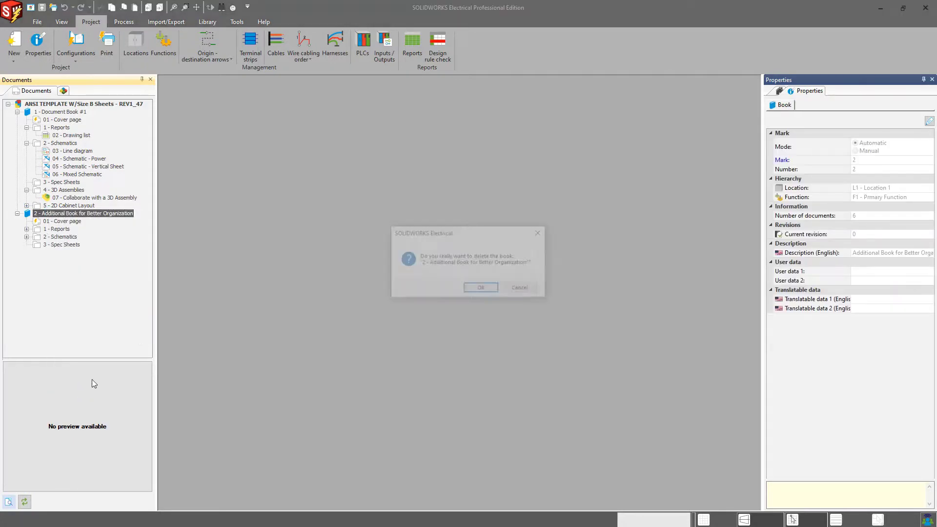
left_click(482, 289)
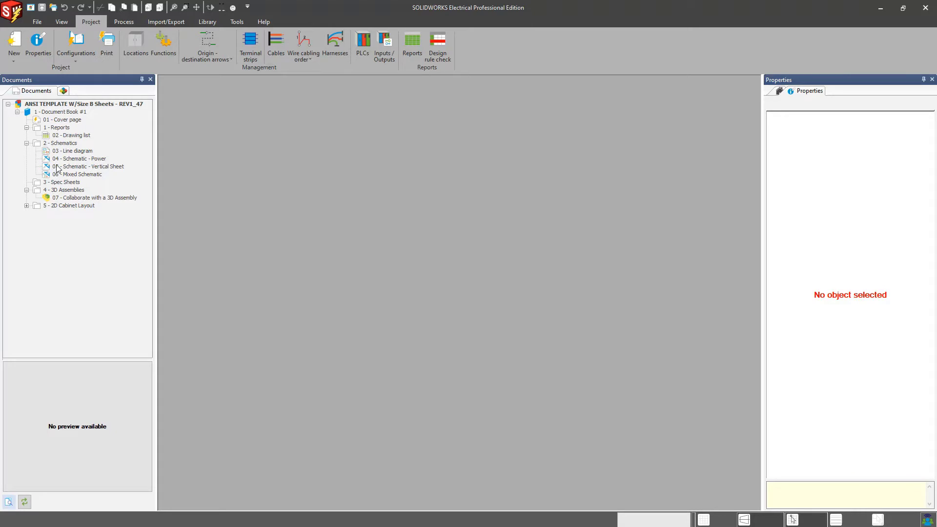
Show the Configurations dropdown listing Project through Palettes.
left_click(76, 54)
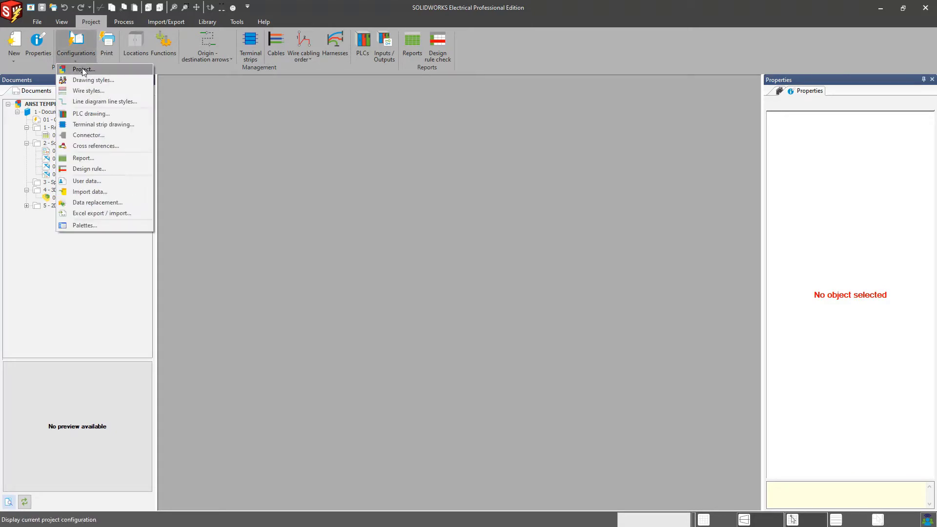